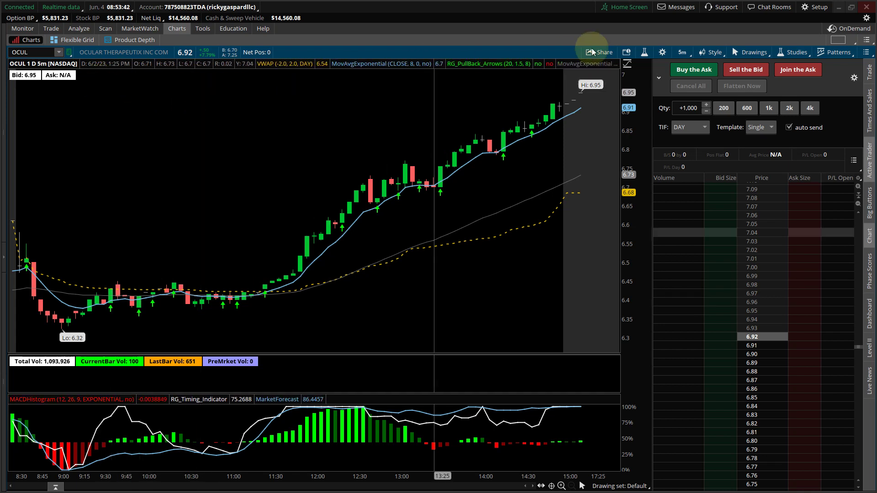
- In Edit Studies, move VWAP up, return RG_Bid_Ask_Label to the top, and open its settings
{"action": "left_click", "coordinate": [796, 51]}
{"action": "left_click", "coordinate": [771, 112]}
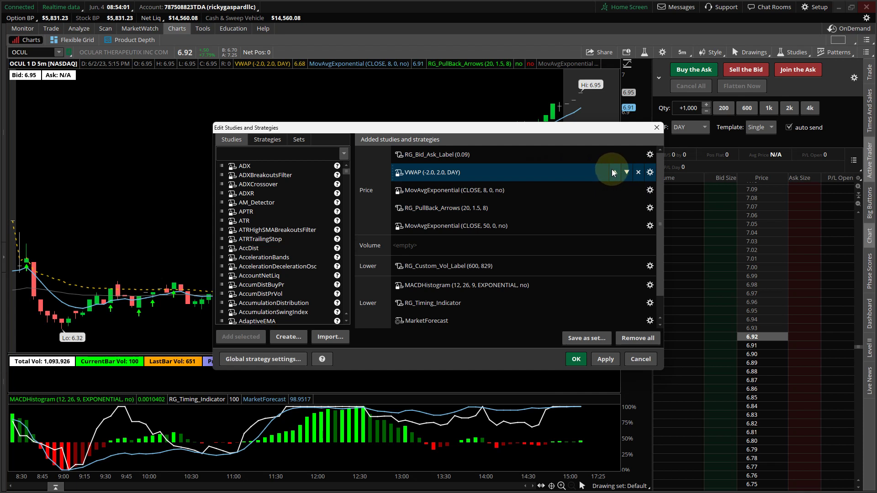
{"action": "left_click", "coordinate": [612, 172]}
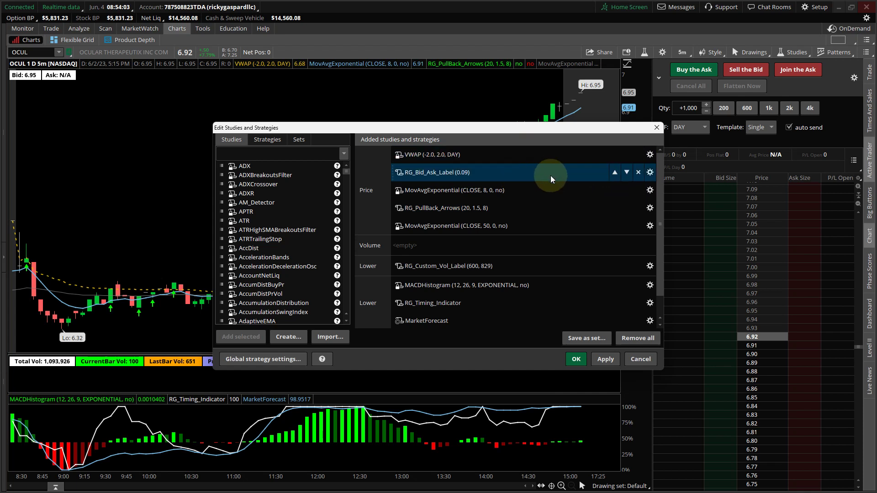
{"action": "left_click", "coordinate": [614, 172]}
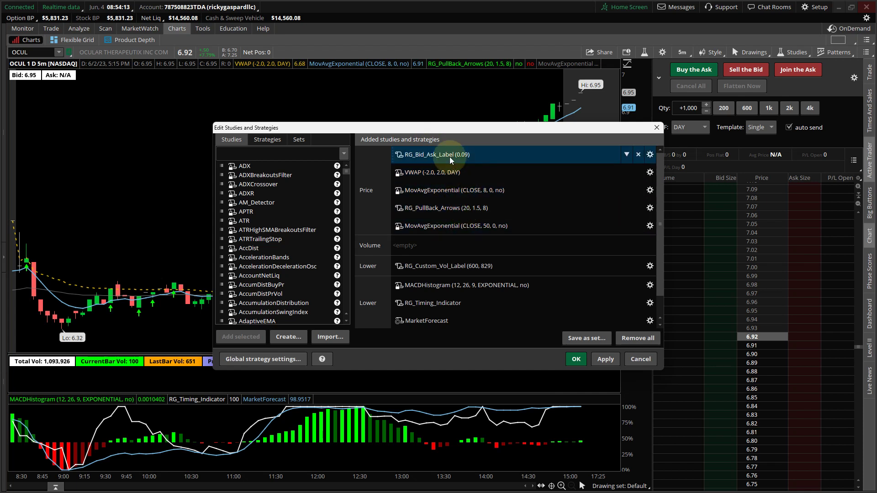
{"action": "left_click", "coordinate": [650, 154]}
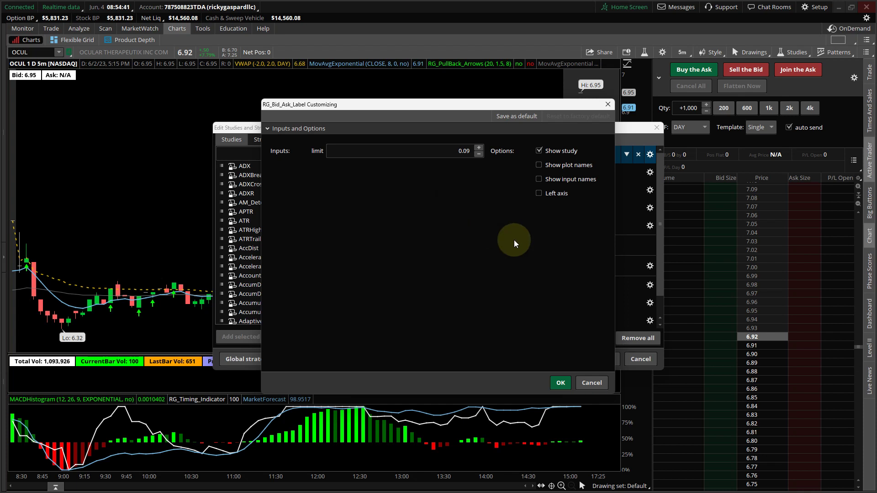
- Confirm the RG_Bid_Ask_Label settings with its limit left at 0.09
{"action": "left_click", "coordinate": [561, 382]}
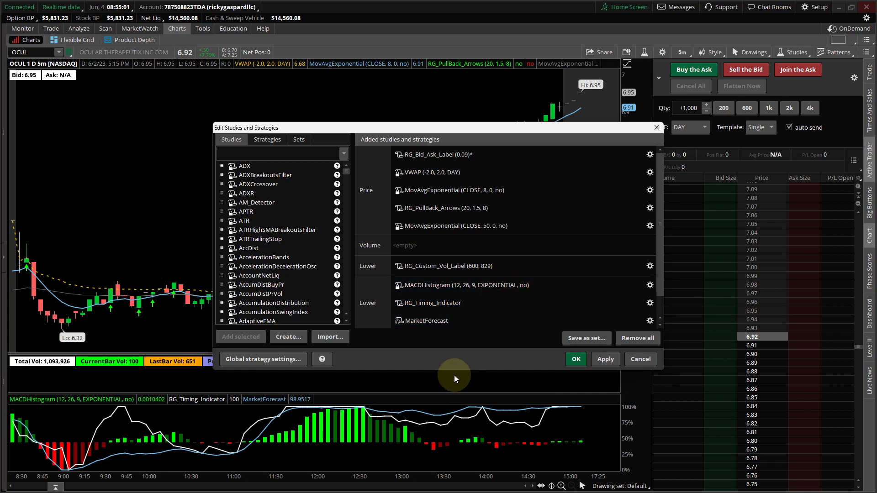
- Move MACDHistogram below RG_Timing_Indicator in the lower studies and apply the new order
{"action": "left_click", "coordinate": [493, 320]}
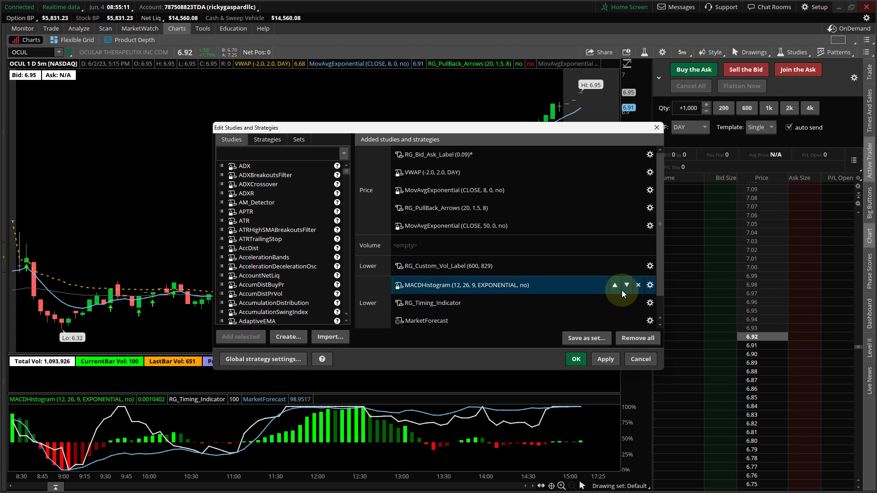
{"action": "left_click", "coordinate": [614, 286]}
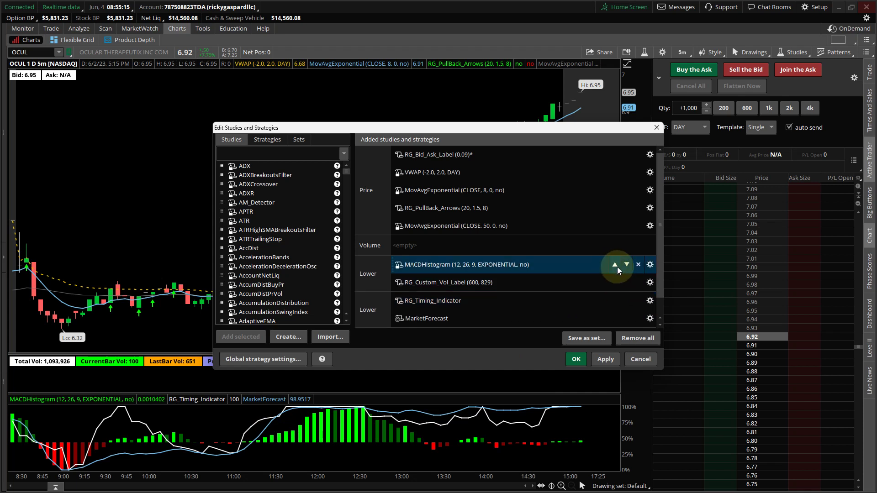
{"action": "left_click", "coordinate": [630, 263]}
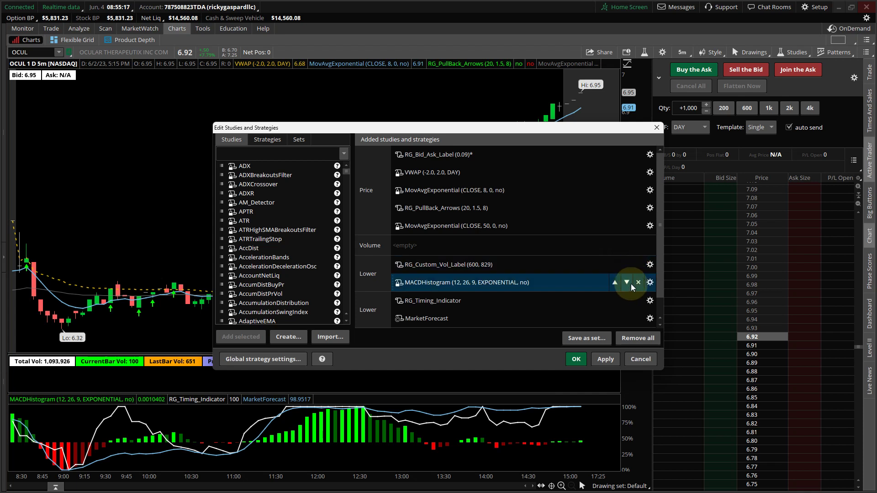
{"action": "left_click", "coordinate": [627, 282]}
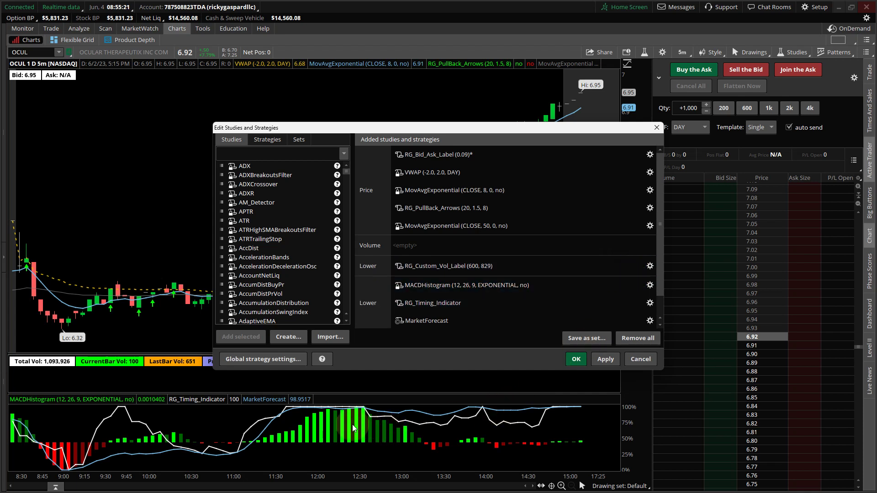
{"action": "left_click", "coordinate": [335, 409]}
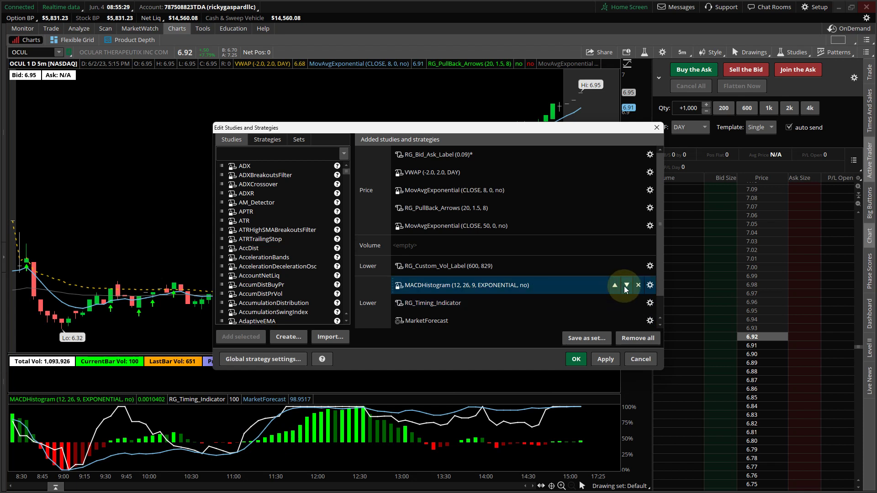
{"action": "left_click", "coordinate": [625, 286]}
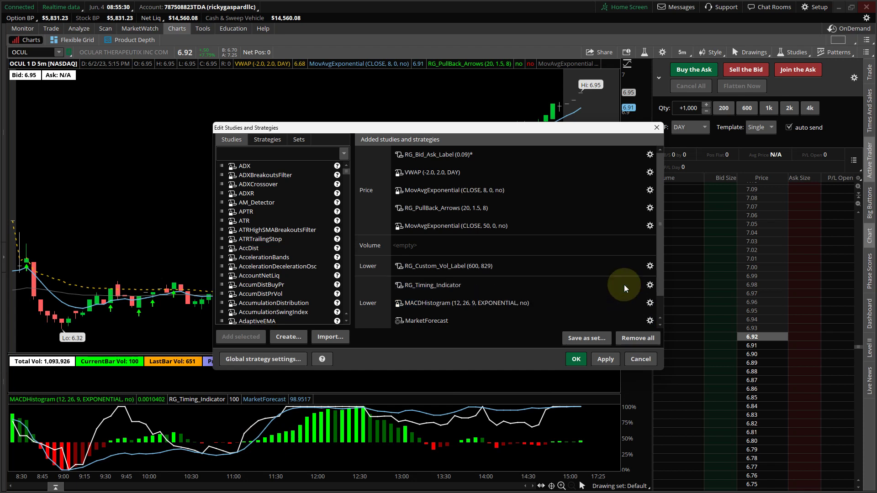
{"action": "left_click", "coordinate": [604, 356]}
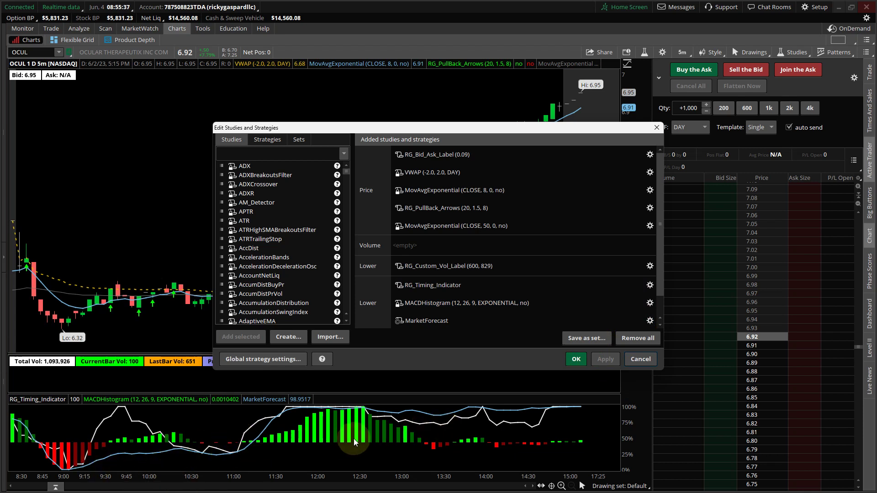
- Restore MACDHistogram above RG_Timing_Indicator, apply, and open MarketForecast's settings
{"action": "left_click", "coordinate": [459, 306]}
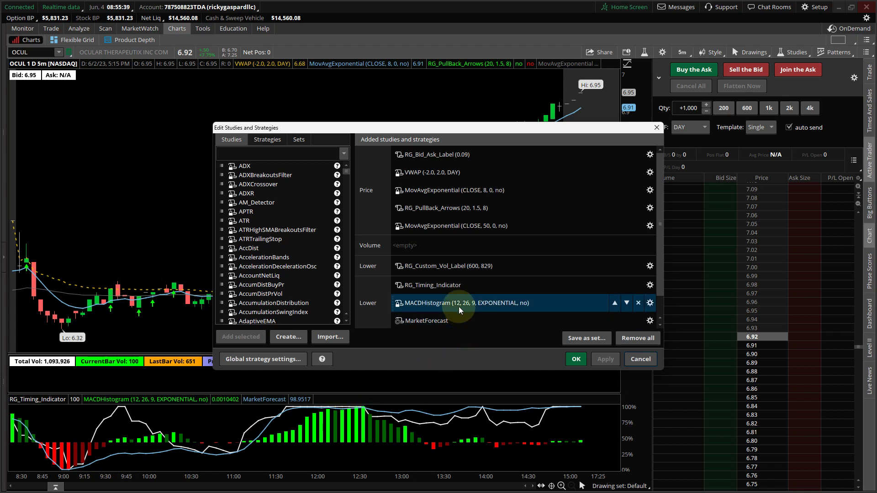
{"action": "left_click", "coordinate": [490, 286]}
{"action": "left_click", "coordinate": [615, 306]}
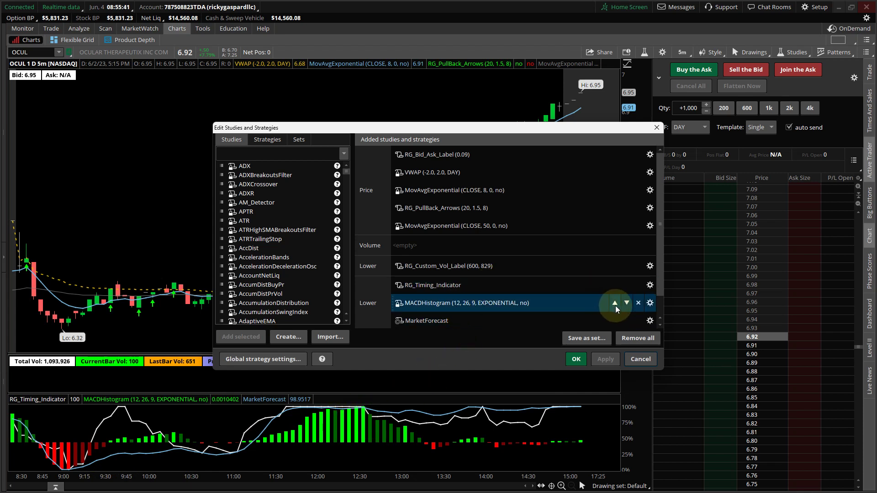
{"action": "left_click", "coordinate": [611, 302]}
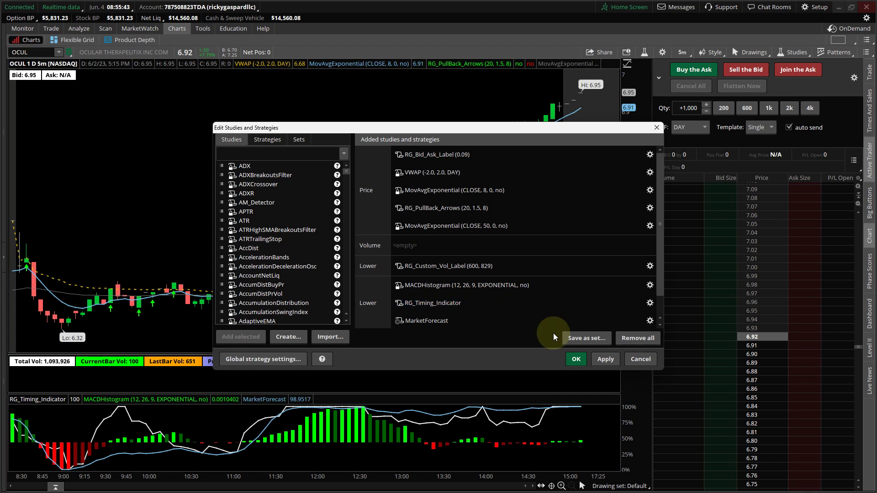
{"action": "left_click", "coordinate": [599, 359]}
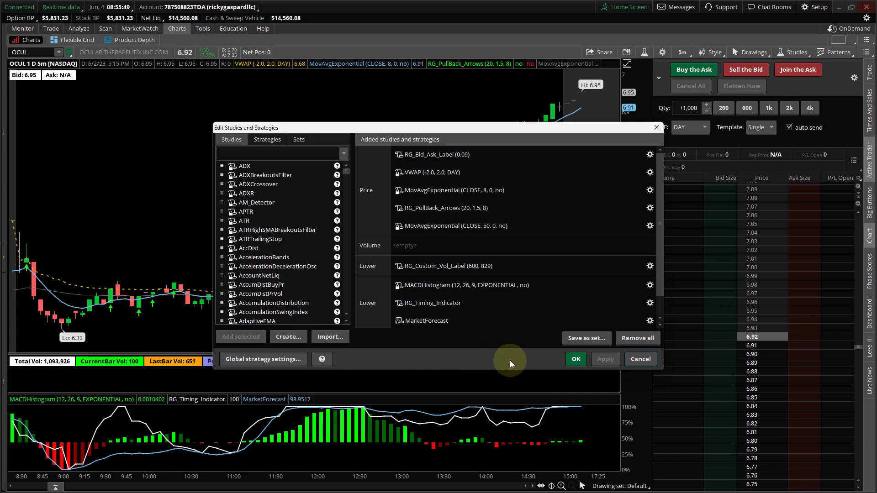
{"action": "scroll", "coordinate": [490, 289], "scroll_direction": "down", "scroll_amount": 1}
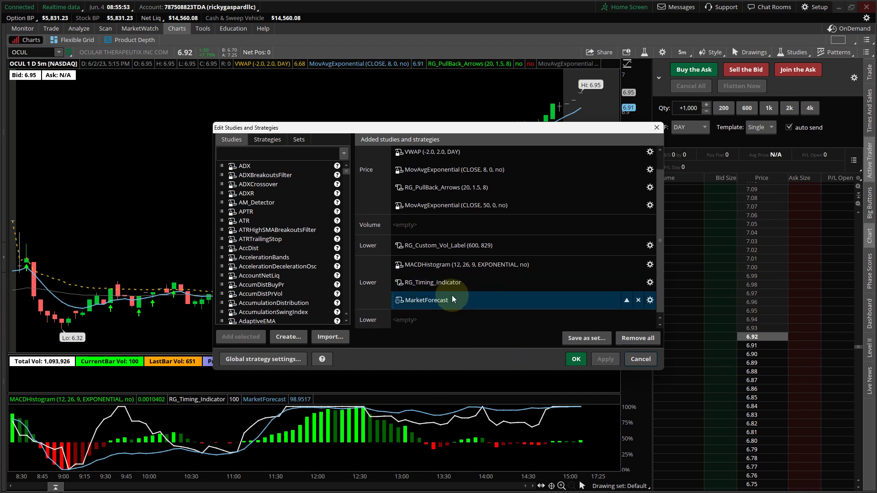
{"action": "left_click", "coordinate": [650, 301]}
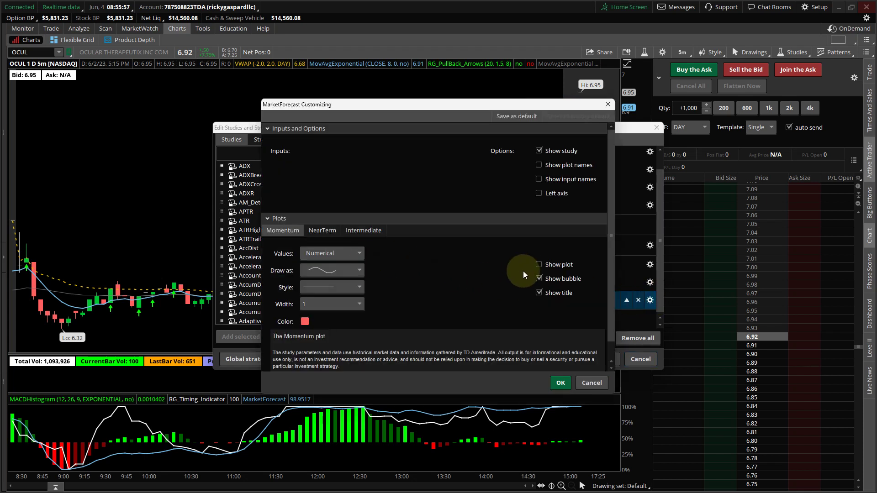
- Toggle MarketForecast's Momentum and NearTerm plots, confirm, and apply to the chart
{"action": "left_click", "coordinate": [538, 265]}
{"action": "left_click", "coordinate": [322, 230]}
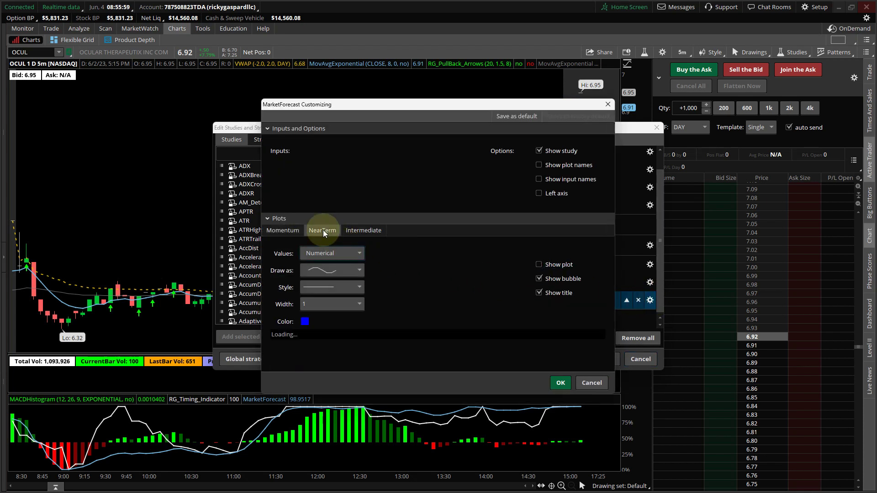
{"action": "left_click", "coordinate": [536, 265]}
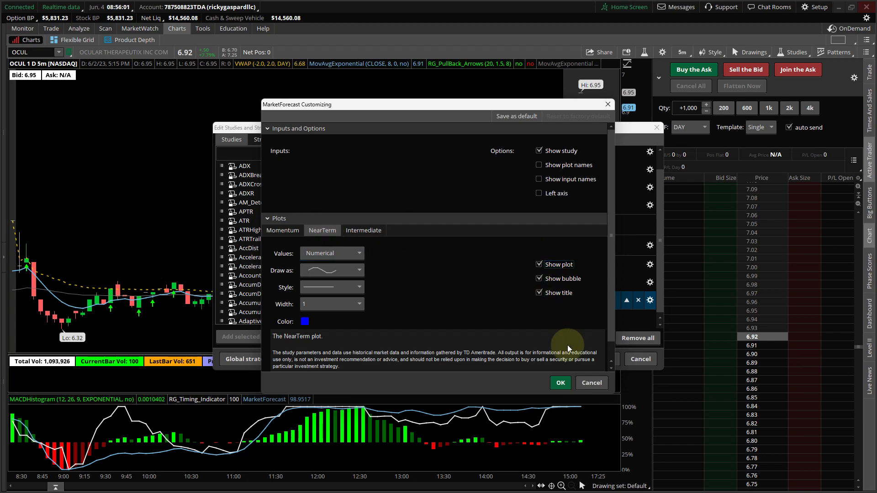
{"action": "left_click", "coordinate": [562, 384]}
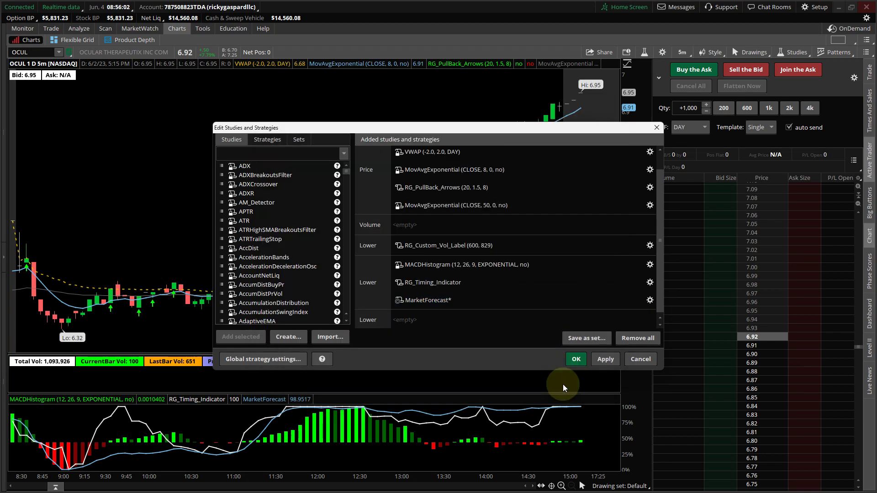
{"action": "left_click", "coordinate": [599, 361]}
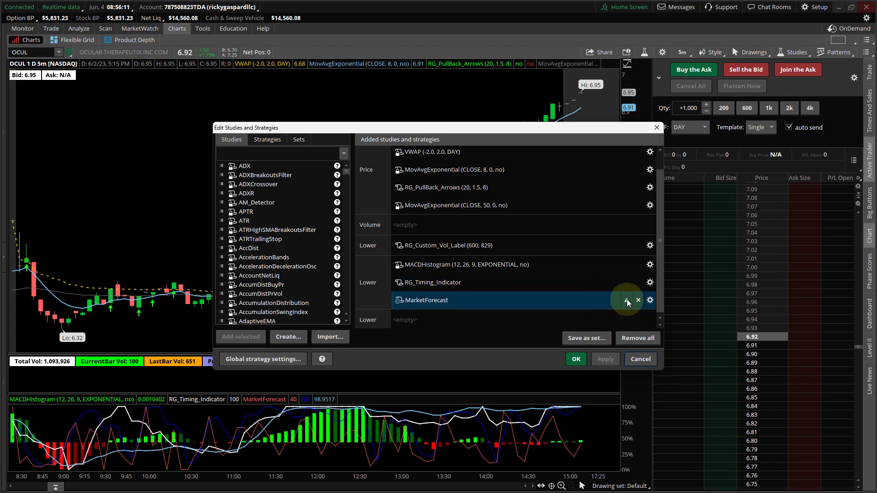
- Hide MarketForecast's NearTerm plot, apply the change, and close the study editor
{"action": "left_click", "coordinate": [649, 300]}
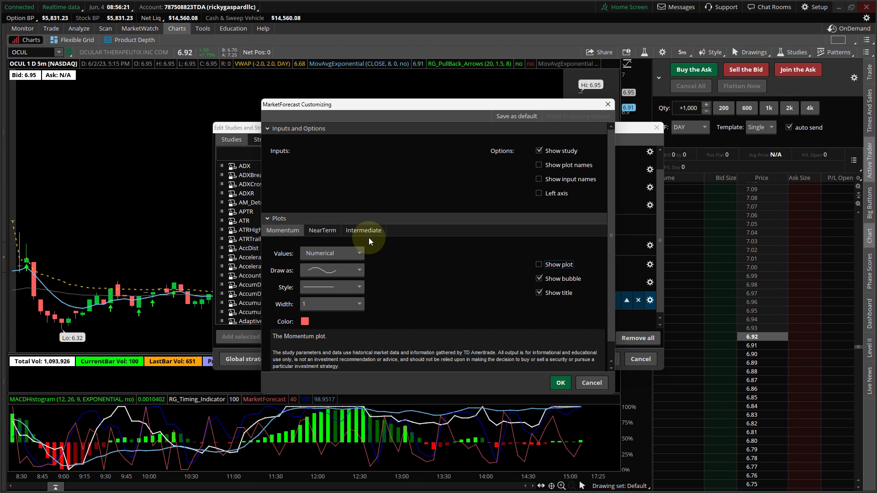
{"action": "left_click", "coordinate": [319, 231]}
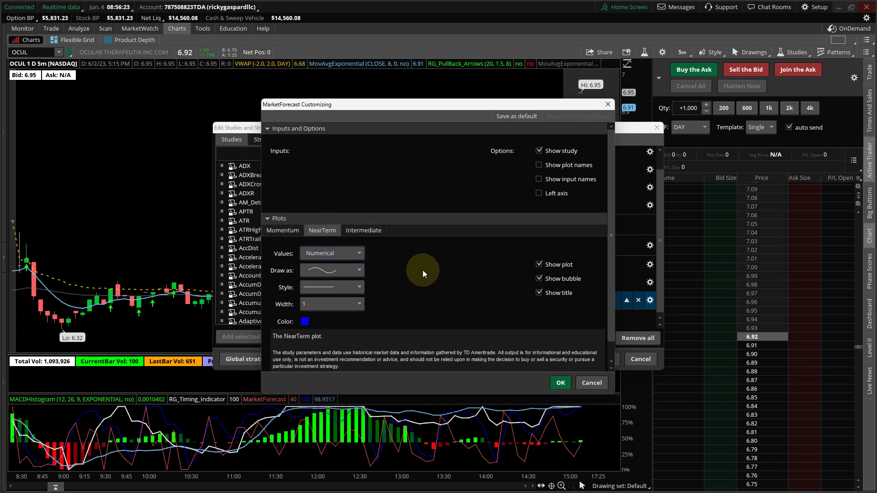
{"action": "left_click", "coordinate": [538, 266]}
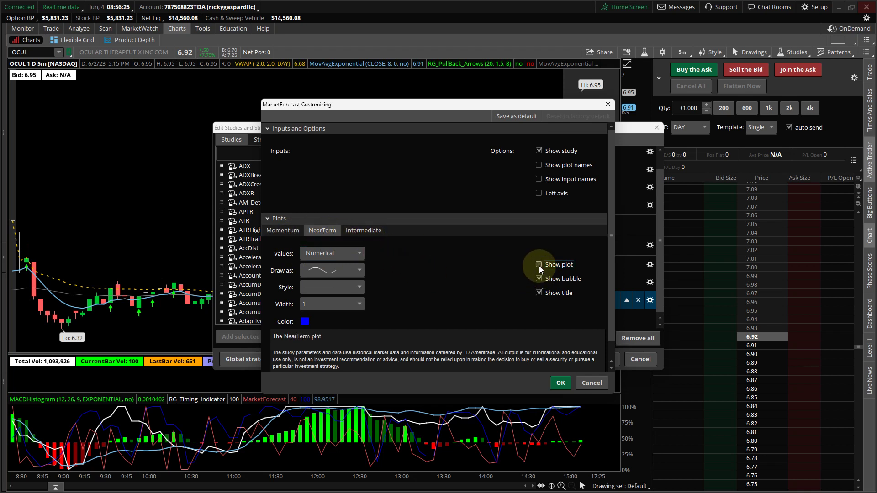
{"action": "left_click", "coordinate": [368, 229]}
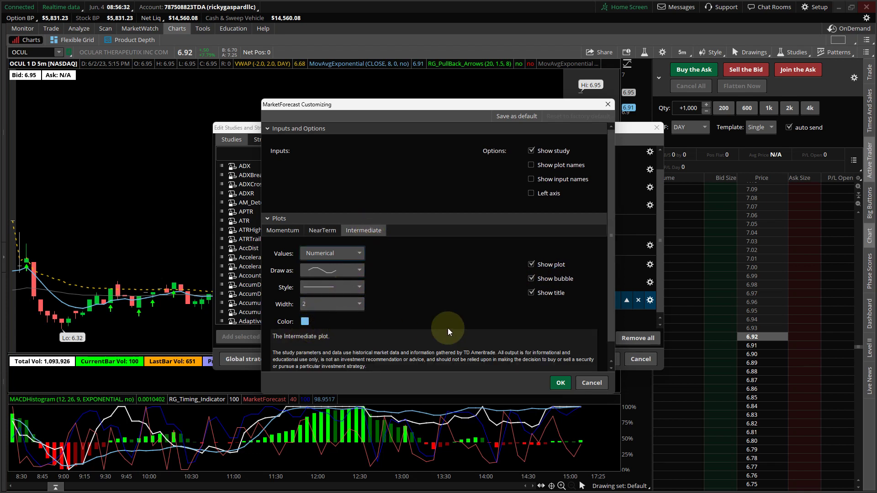
{"action": "left_click", "coordinate": [560, 381]}
{"action": "left_click", "coordinate": [598, 359]}
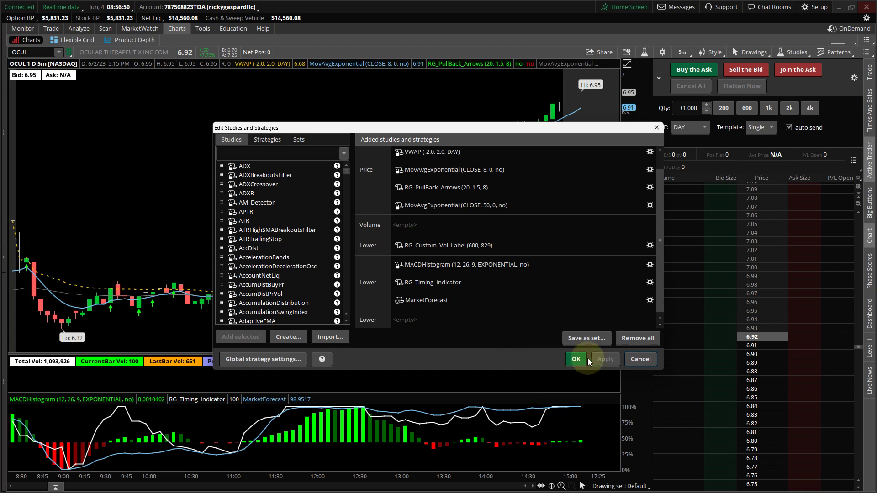
{"action": "left_click", "coordinate": [576, 359]}
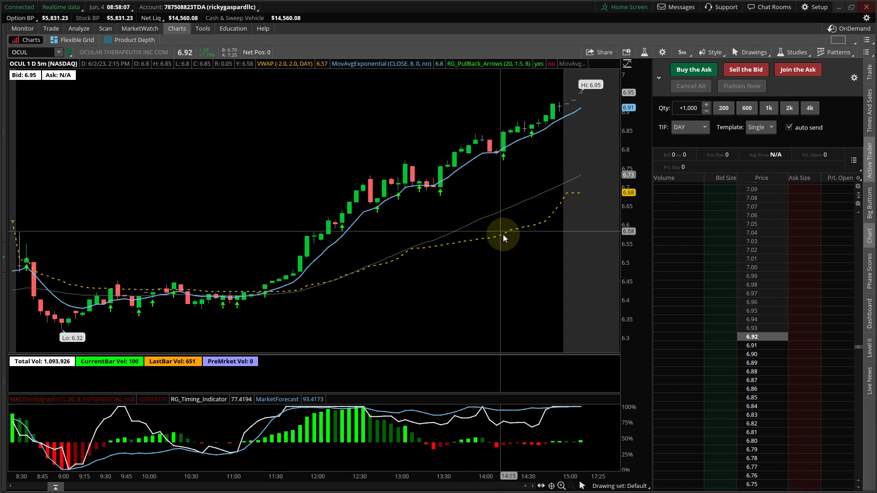
{"action": "left_click", "coordinate": [792, 57]}
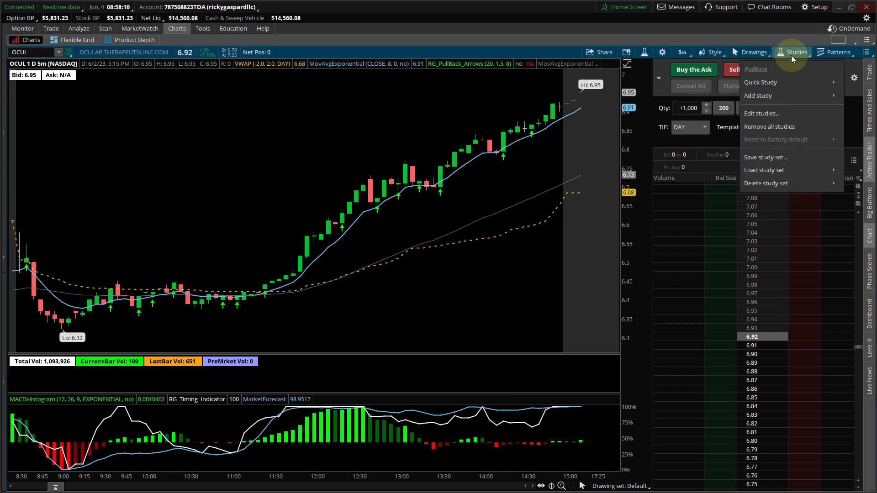
- Open Edit Studies and filter the available studies by 'exp' to show MovAvgExponential
{"action": "left_click", "coordinate": [759, 114]}
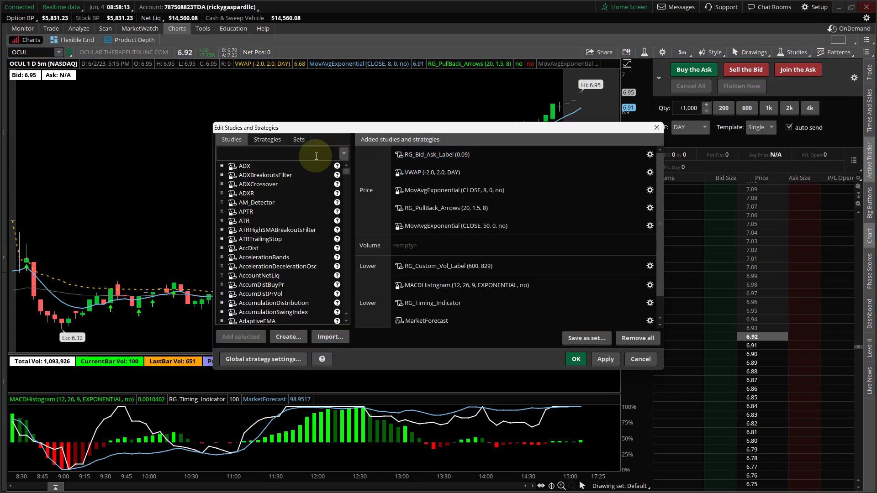
{"action": "left_click", "coordinate": [290, 154]}
{"action": "type", "text": "exp"}
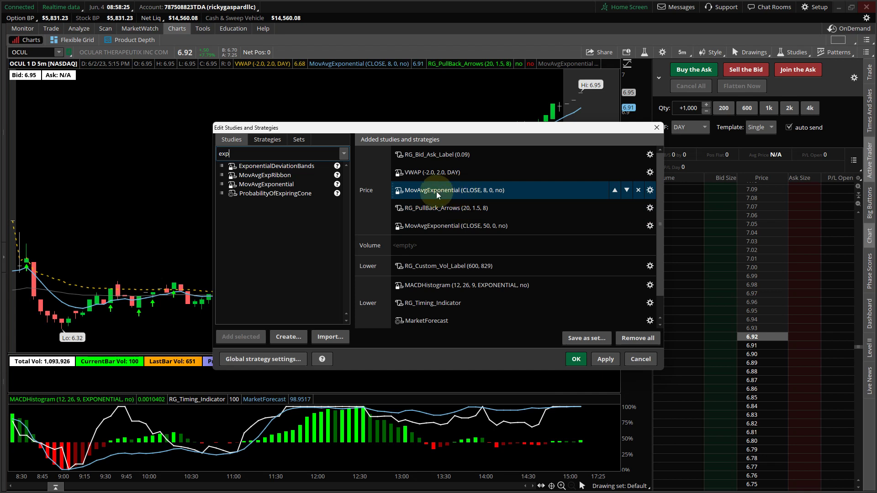
- Turn off the DownSignal plot of MovAvgExponential (CLOSE, 8), apply, and close the editor
{"action": "left_click", "coordinate": [650, 190]}
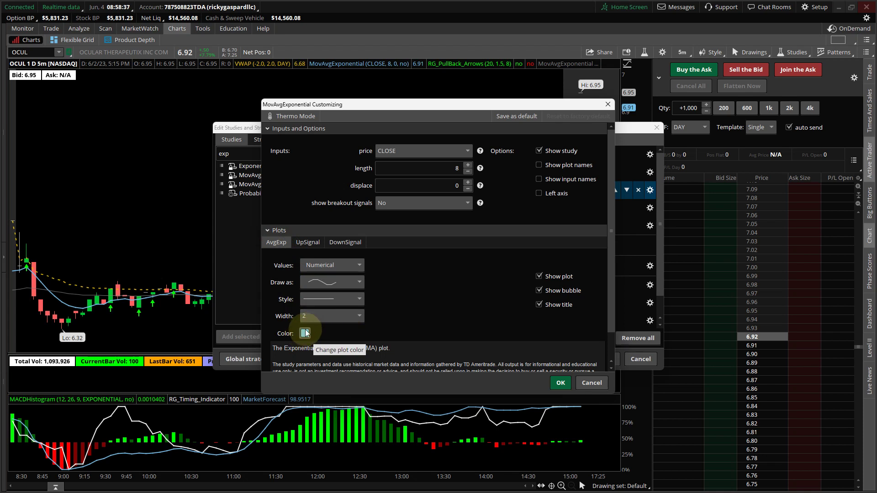
{"action": "left_click", "coordinate": [307, 243]}
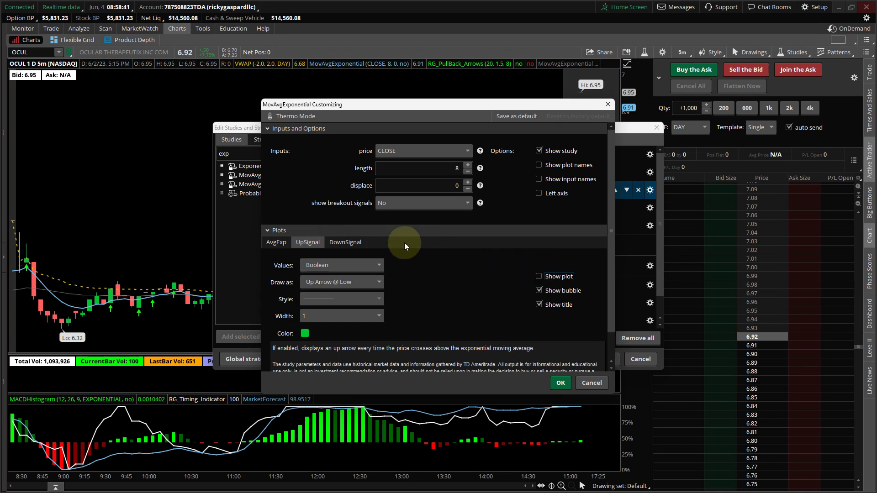
{"action": "left_click", "coordinate": [361, 241]}
{"action": "left_click", "coordinate": [529, 276]}
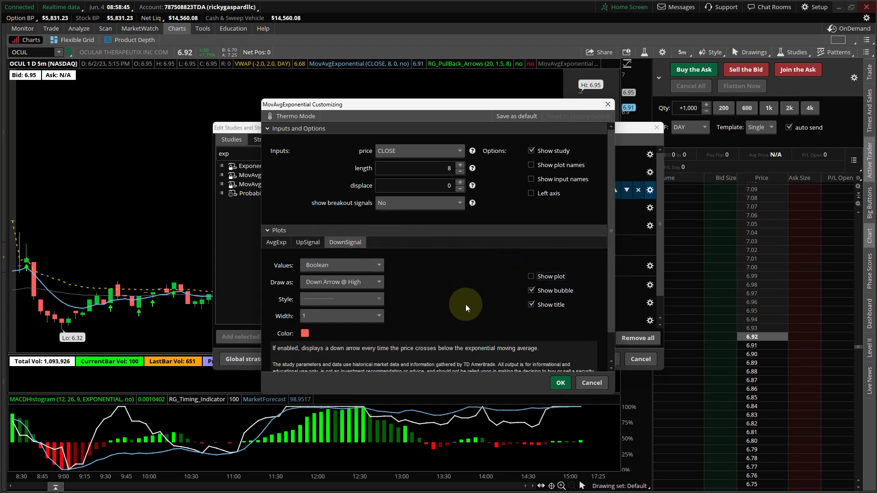
{"action": "left_click", "coordinate": [561, 387]}
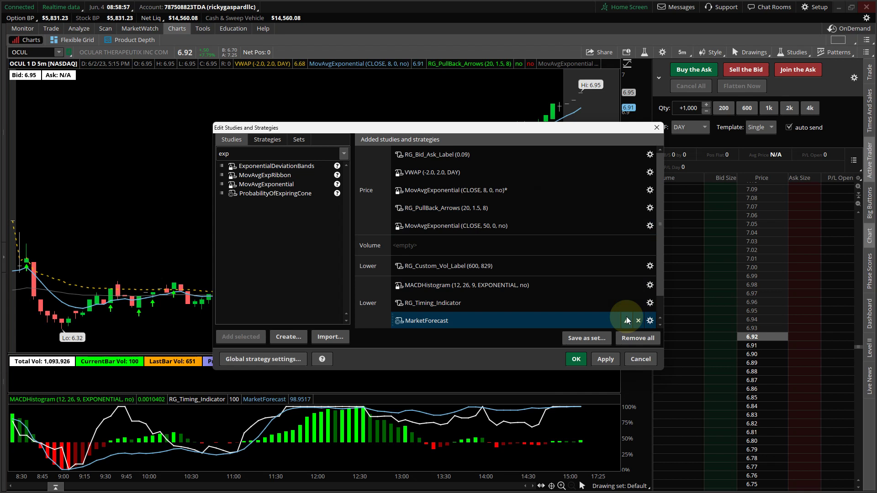
{"action": "left_click", "coordinate": [603, 359]}
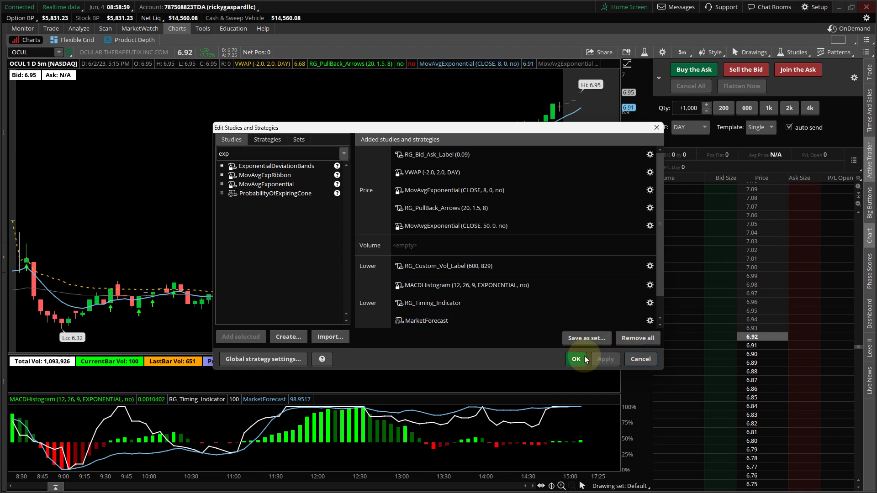
{"action": "left_click", "coordinate": [583, 356]}
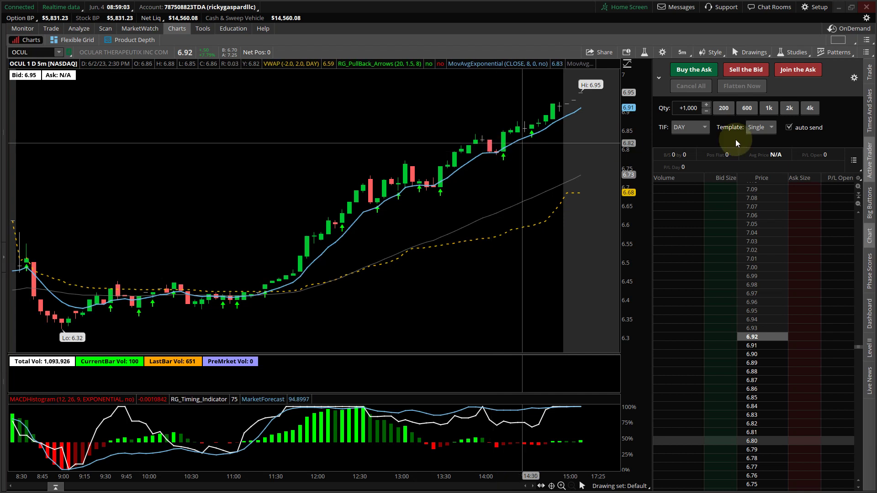
- Reopen Edit Studies and filter the studies list by 'vw' down to VWAP
{"action": "left_click", "coordinate": [799, 53]}
{"action": "left_click", "coordinate": [761, 113]}
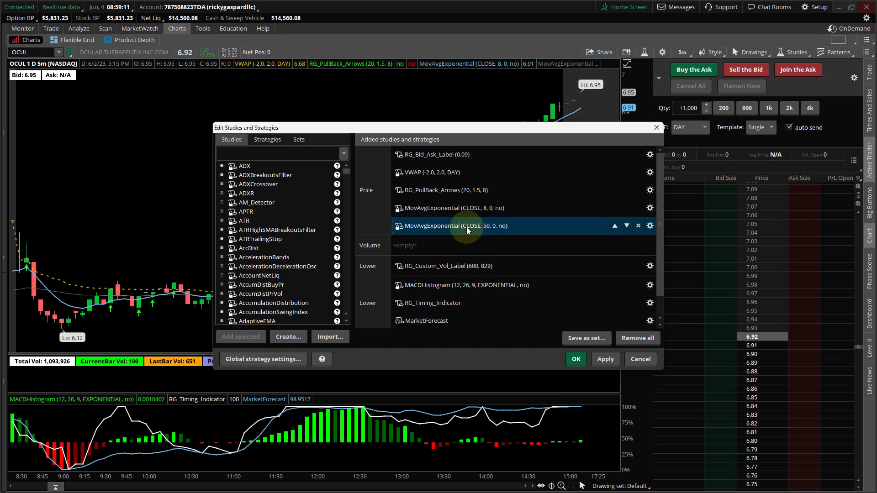
{"action": "left_click", "coordinate": [268, 157]}
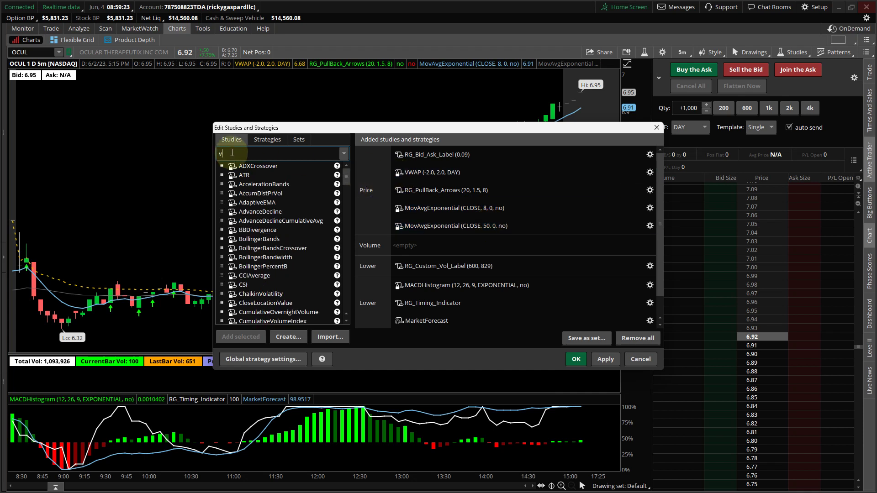
{"action": "type", "text": "w"}
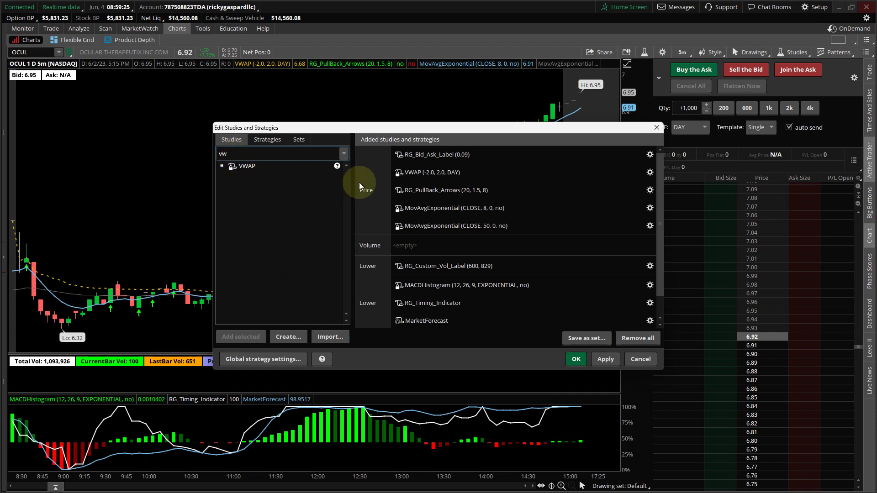
- Style the VWAP plot as a yellow short-dash line of width 2, apply, and close the editor
{"action": "left_click", "coordinate": [649, 172]}
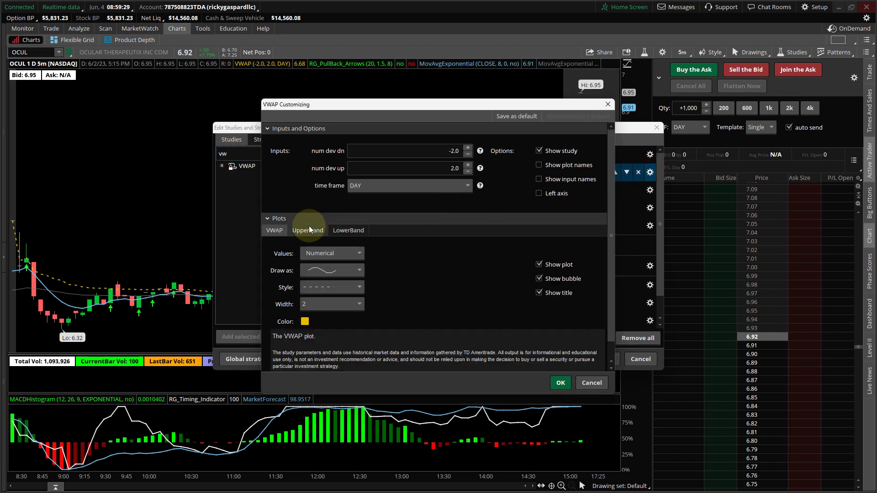
{"action": "left_click", "coordinate": [309, 226]}
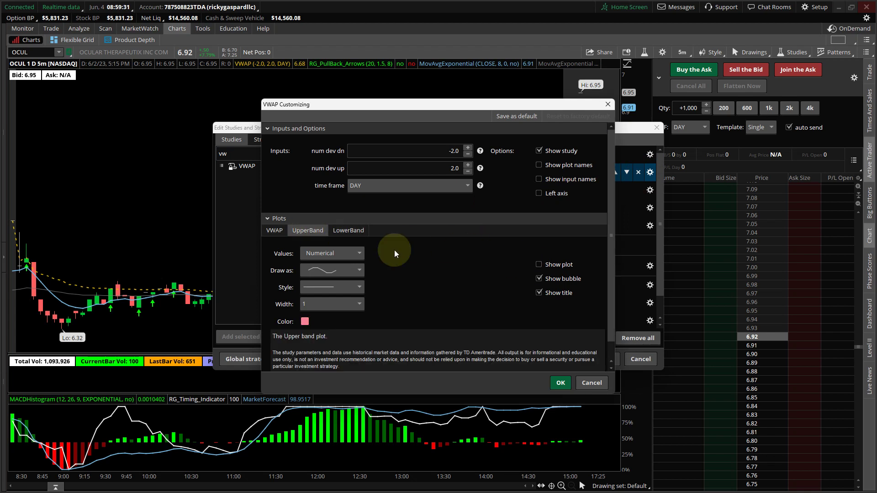
{"action": "left_click", "coordinate": [335, 231]}
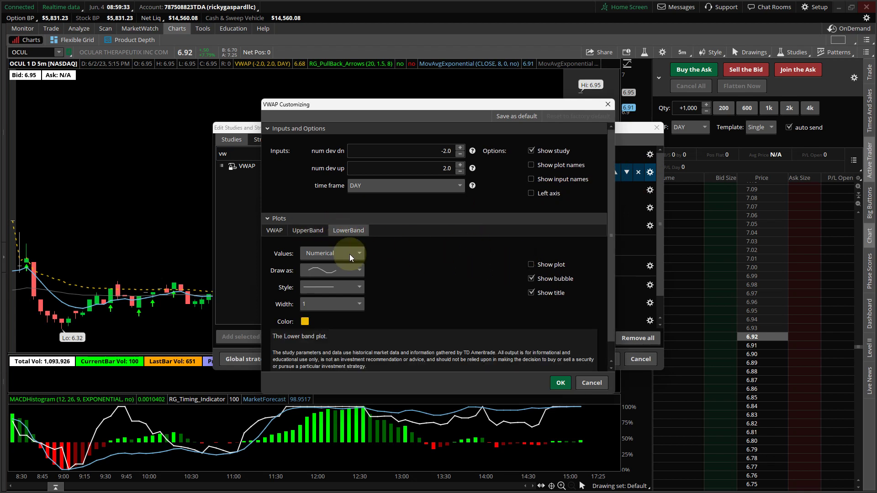
{"action": "left_click_drag", "start_coordinate": [563, 381], "coordinate": [396, 227]}
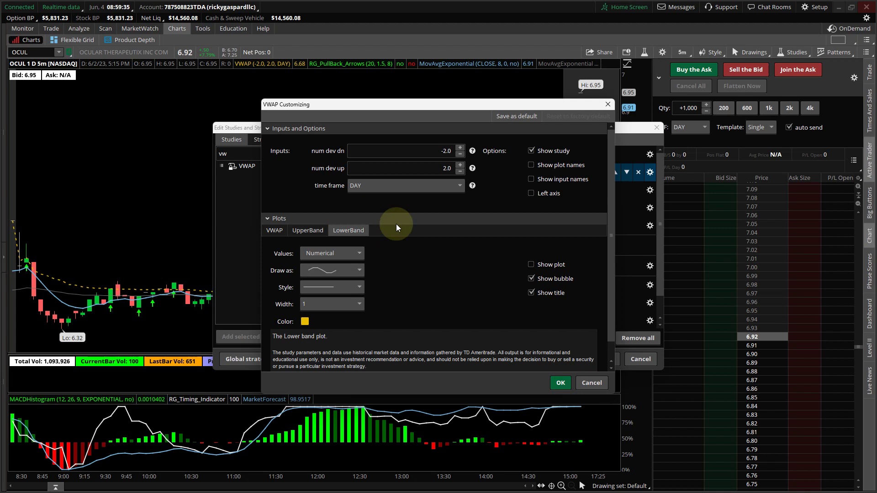
{"action": "left_click", "coordinate": [272, 231]}
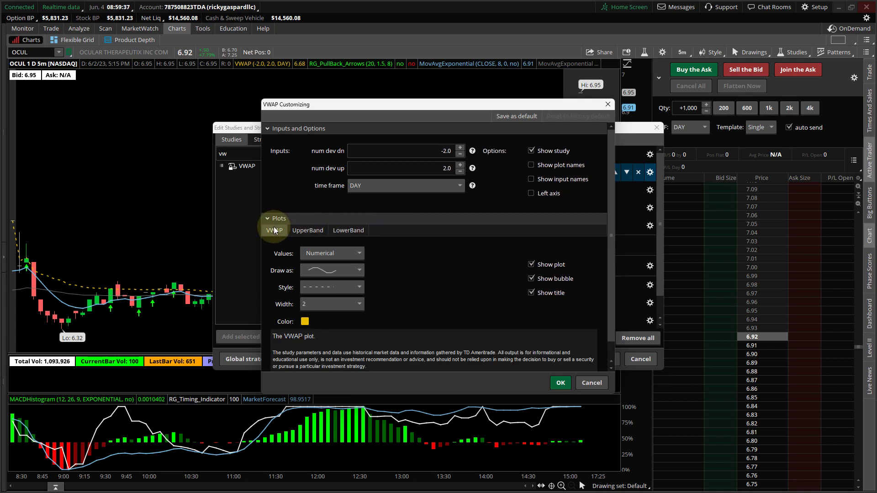
{"action": "left_click", "coordinate": [316, 286]}
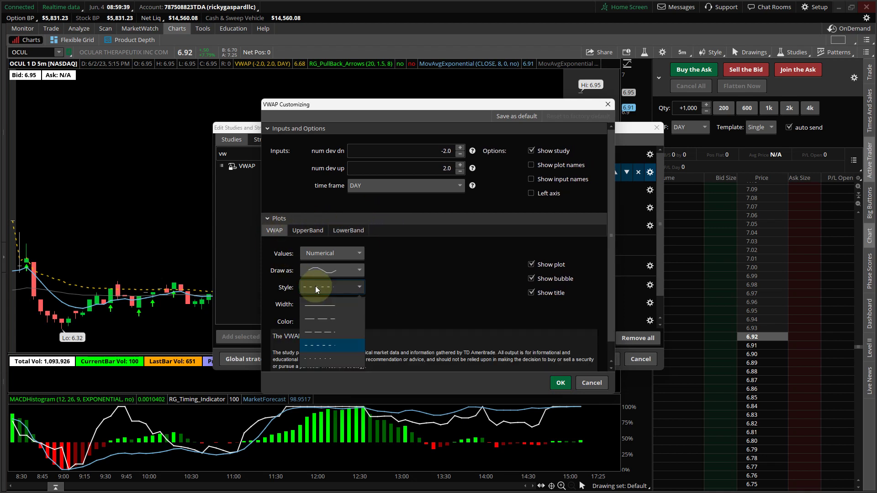
{"action": "left_click", "coordinate": [321, 344]}
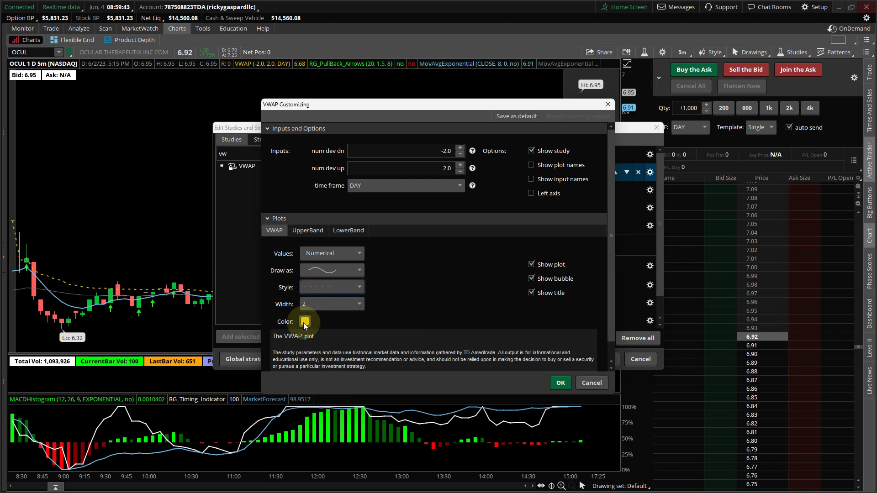
{"action": "left_click", "coordinate": [564, 384]}
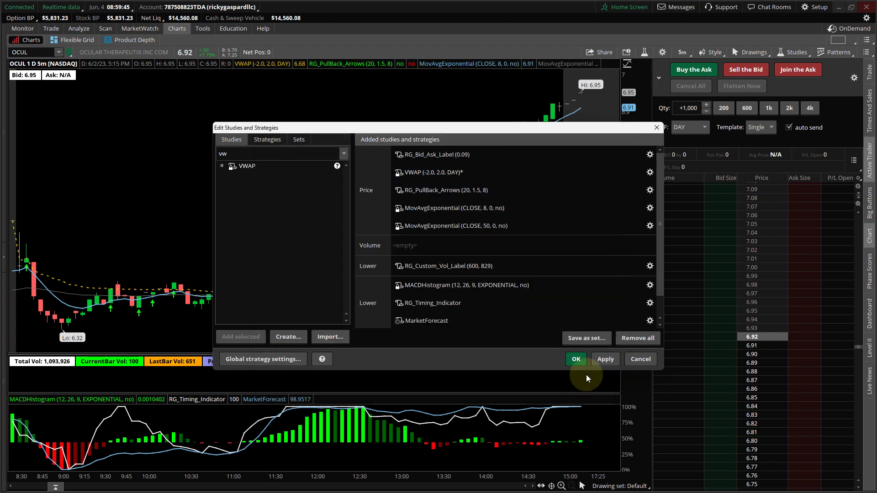
{"action": "left_click", "coordinate": [610, 358]}
{"action": "left_click", "coordinate": [575, 359]}
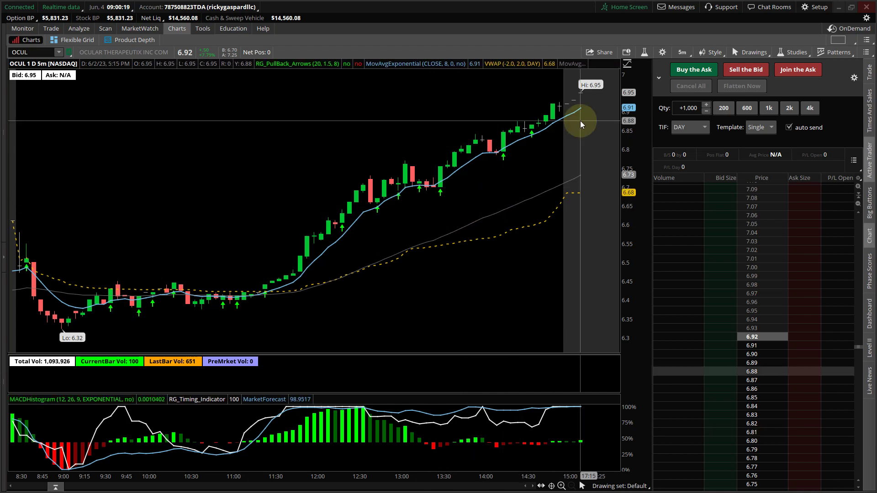
- Enter OnDemand replay of OCUL for May 26, 2023 and bring up the replay date-and-time picker
{"action": "left_click", "coordinate": [837, 28]}
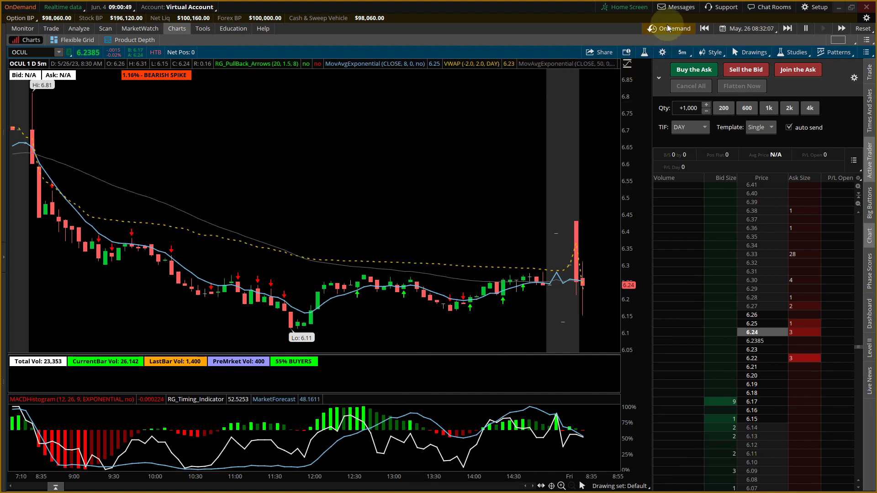
{"action": "left_click", "coordinate": [749, 27]}
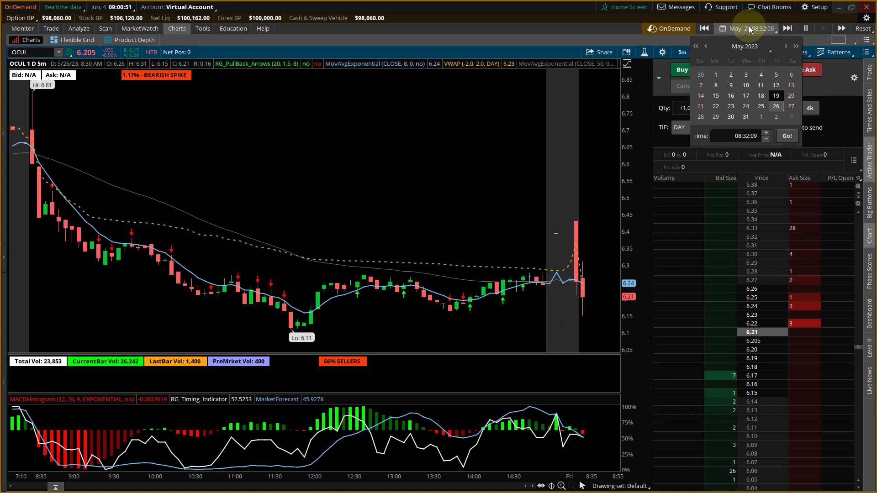
{"action": "left_click", "coordinate": [775, 96]}
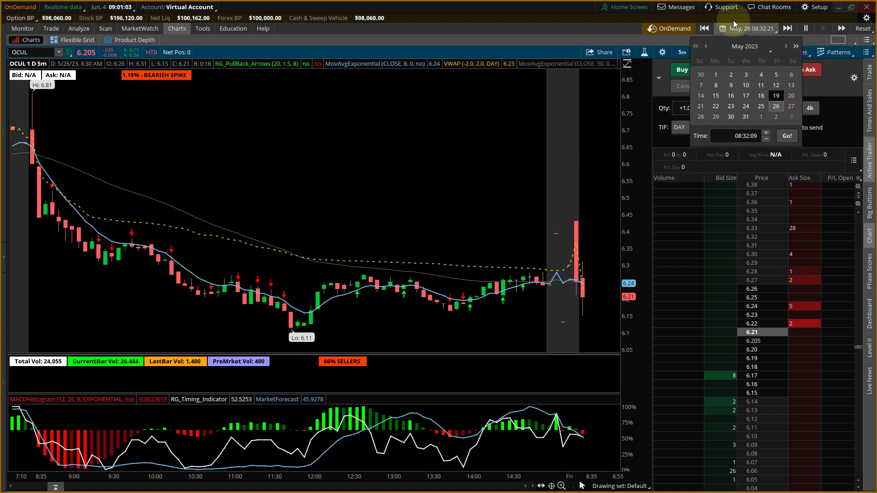
{"action": "left_click", "coordinate": [596, 33]}
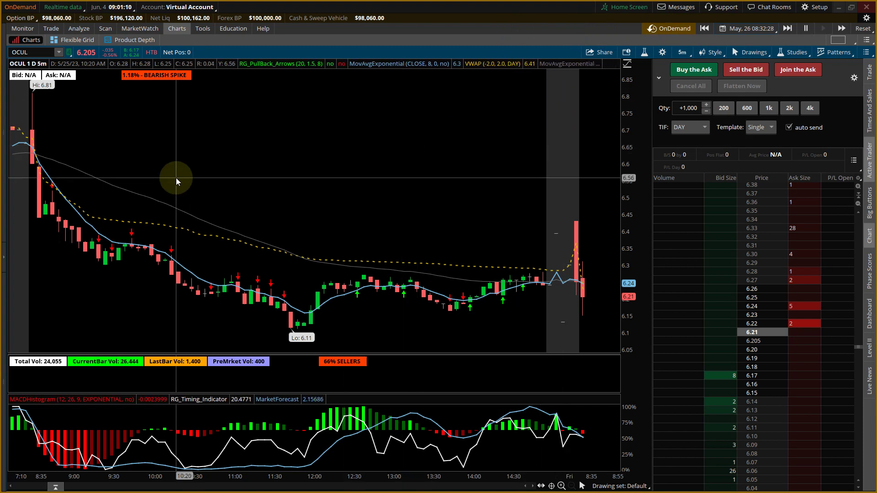
- Change the chart symbol from OCUL to UCAR
{"action": "left_click", "coordinate": [35, 50]}
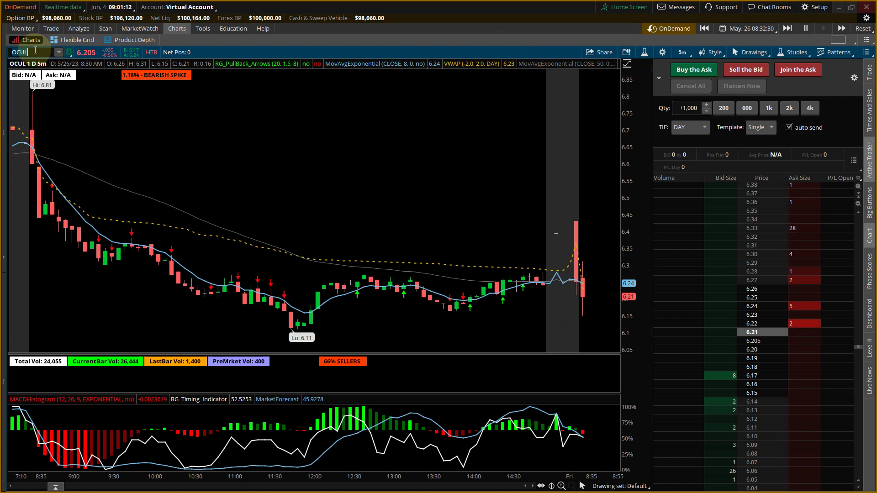
{"action": "key", "text": "BackSpace"}
{"action": "key", "text": "BackSpace"}
{"action": "key", "text": "BackSpace"}
{"action": "key", "text": "BackSpace"}
{"action": "type", "text": "UCAR"}
{"action": "key", "text": "Return"}
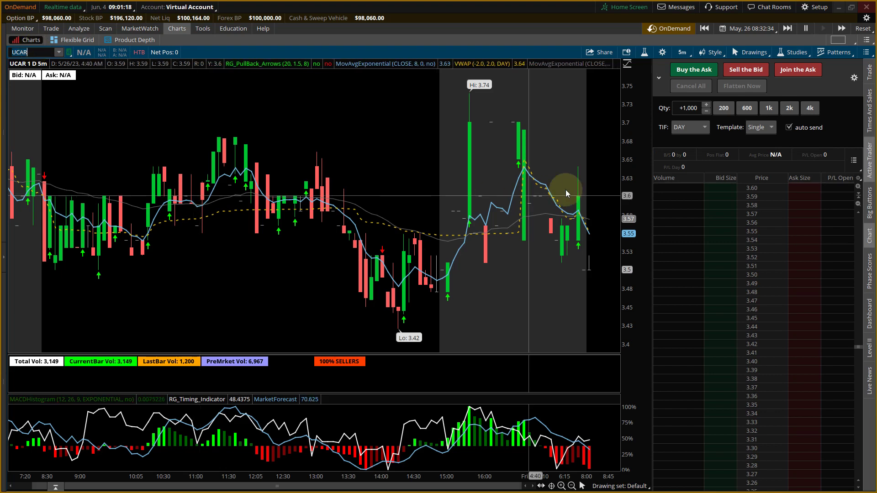
- Jump the OnDemand replay to June 1, 2023
{"action": "left_click", "coordinate": [741, 29]}
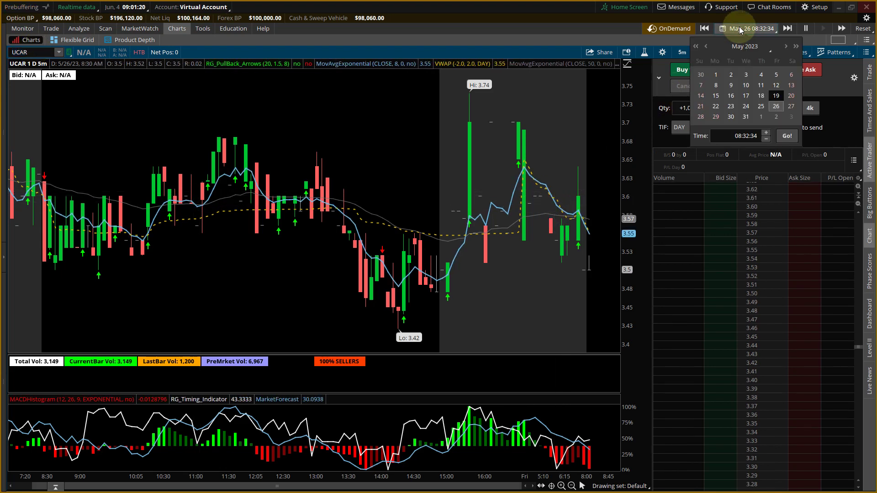
{"action": "left_click", "coordinate": [785, 46]}
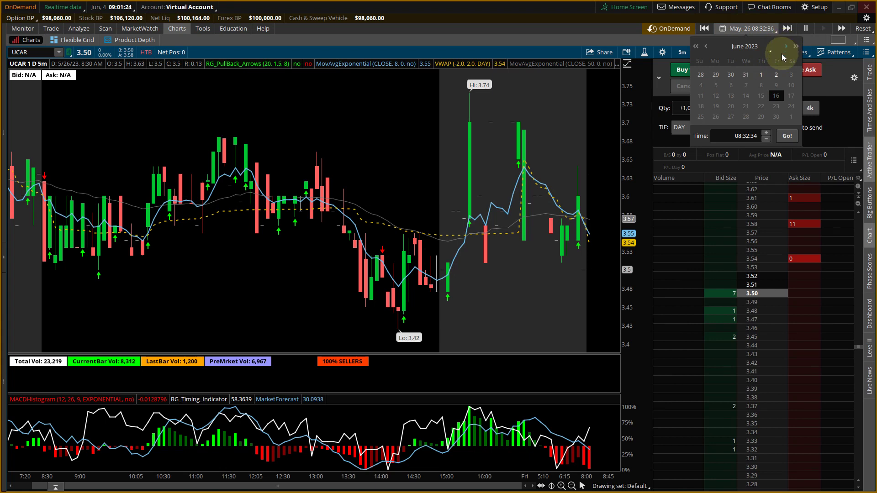
{"action": "left_click", "coordinate": [761, 74]}
{"action": "left_click", "coordinate": [789, 134]}
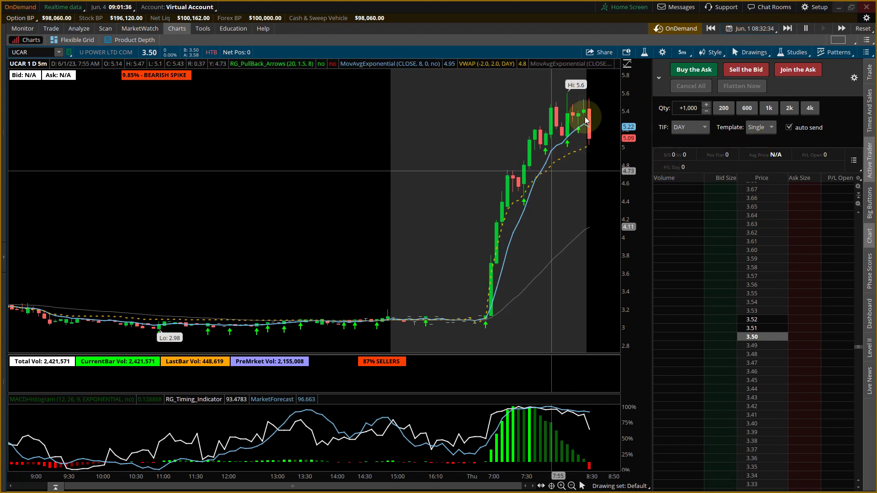
- Return to live data, restore the sidebar, chart LVTX from ALL Stocks, and open Scan
{"action": "left_click", "coordinate": [674, 30]}
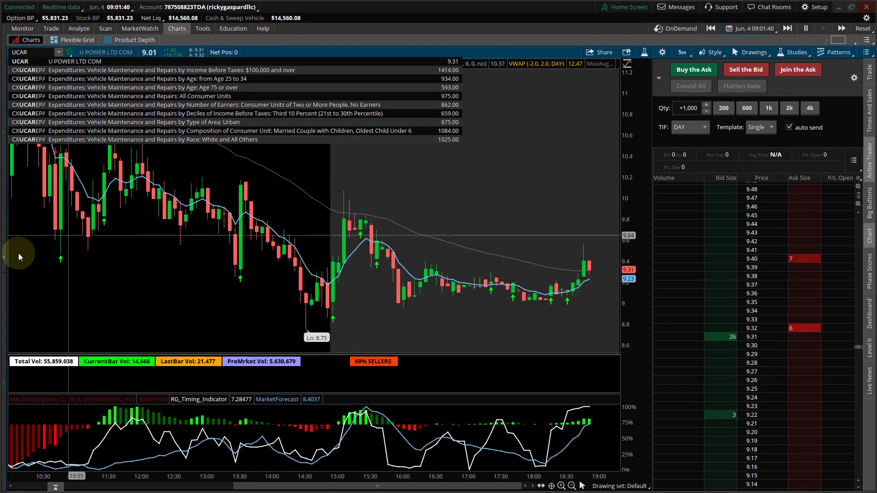
{"action": "left_click", "coordinate": [2, 256]}
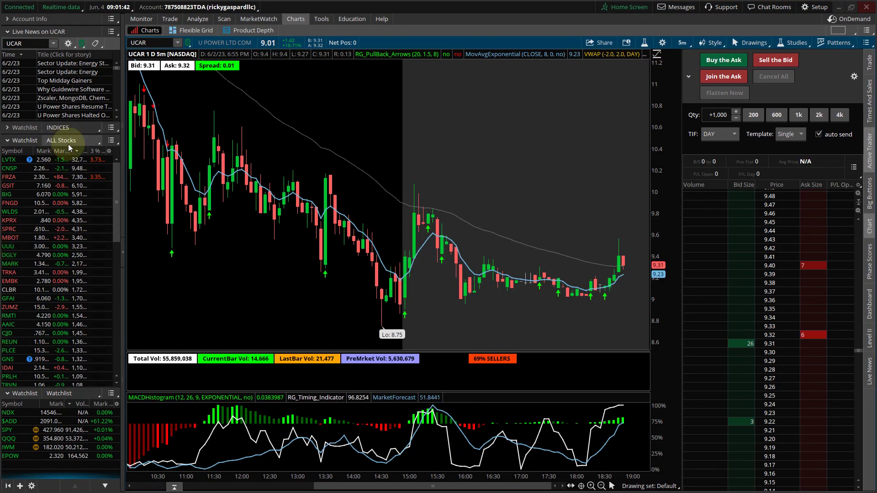
{"action": "left_click", "coordinate": [37, 164]}
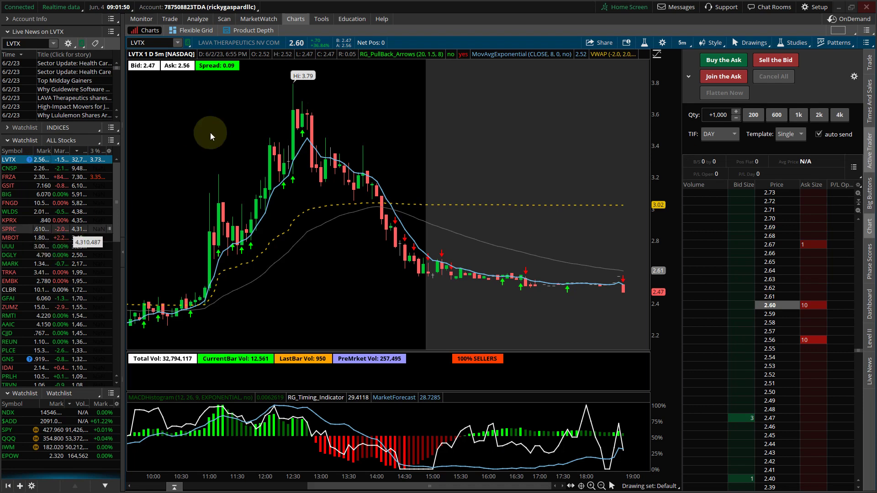
{"action": "left_click", "coordinate": [223, 18]}
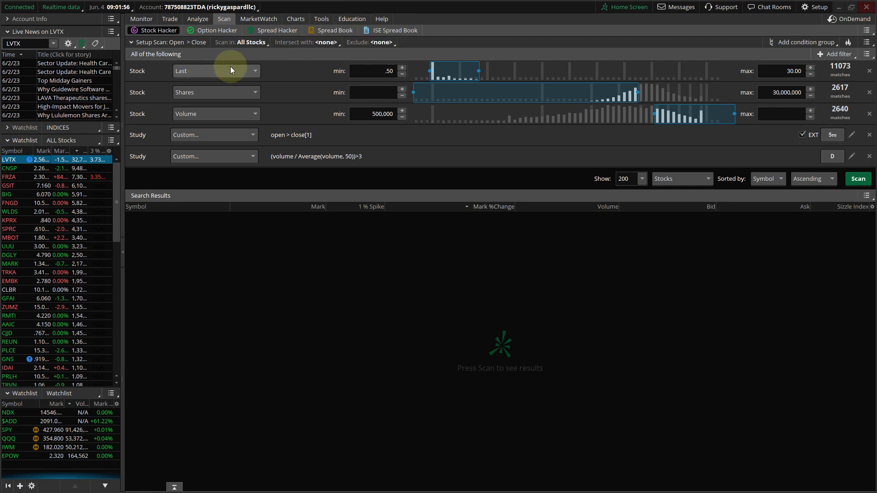
- Try the scanner in OnDemand mode, then switch back to the live Stock Hacker scan
{"action": "left_click", "coordinate": [829, 20]}
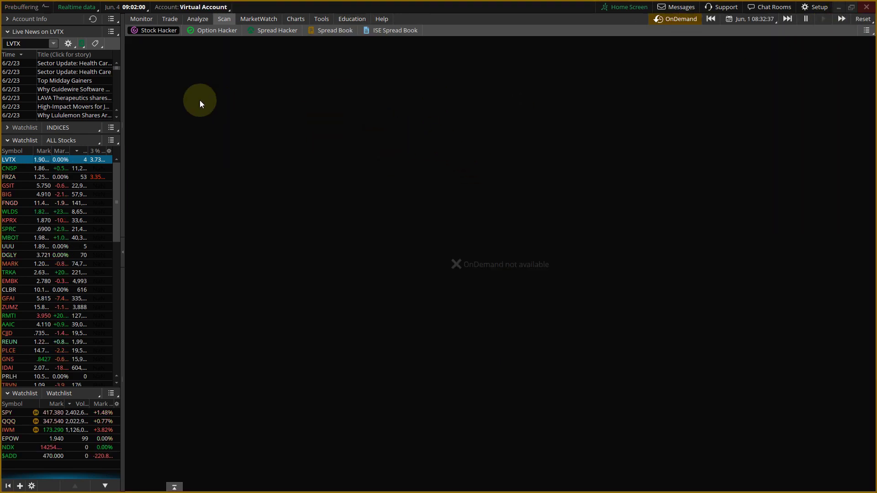
{"action": "left_click", "coordinate": [660, 21]}
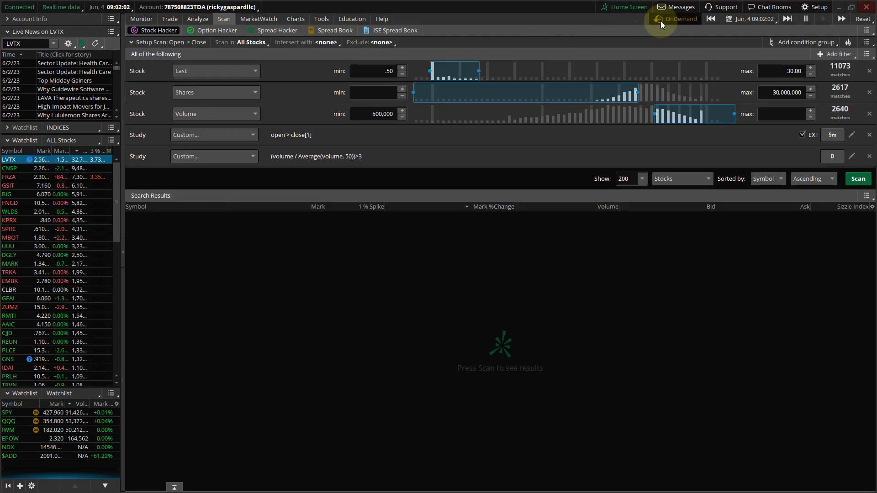